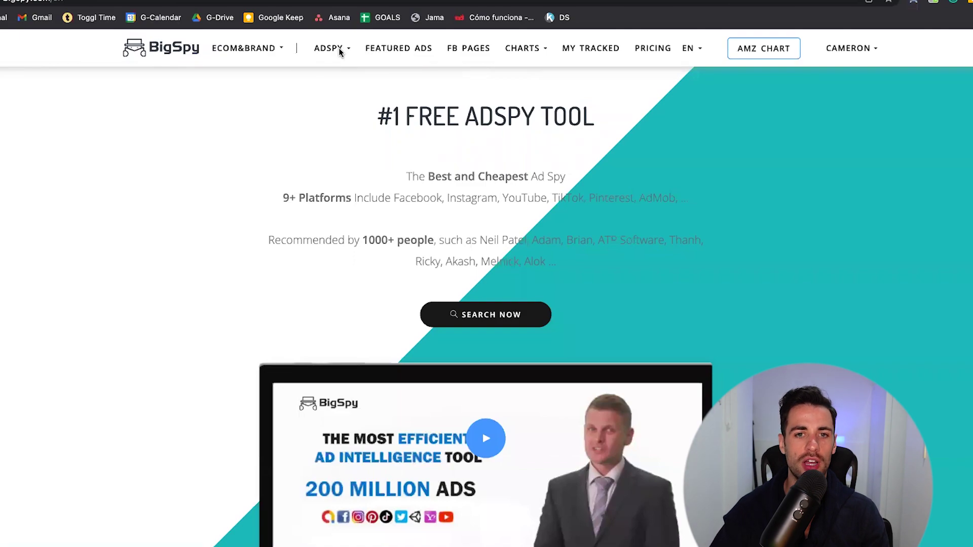
Step: Open BigSpy's AdSpy ad search page from the ADSPY menu
{"action": "mouse_move", "coordinate": [340, 50]}
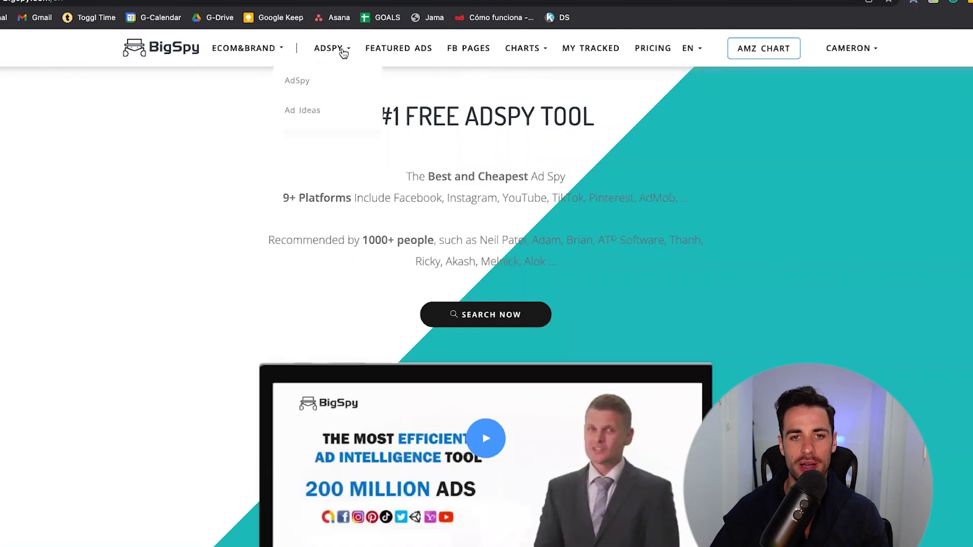
{"action": "left_click", "coordinate": [307, 80]}
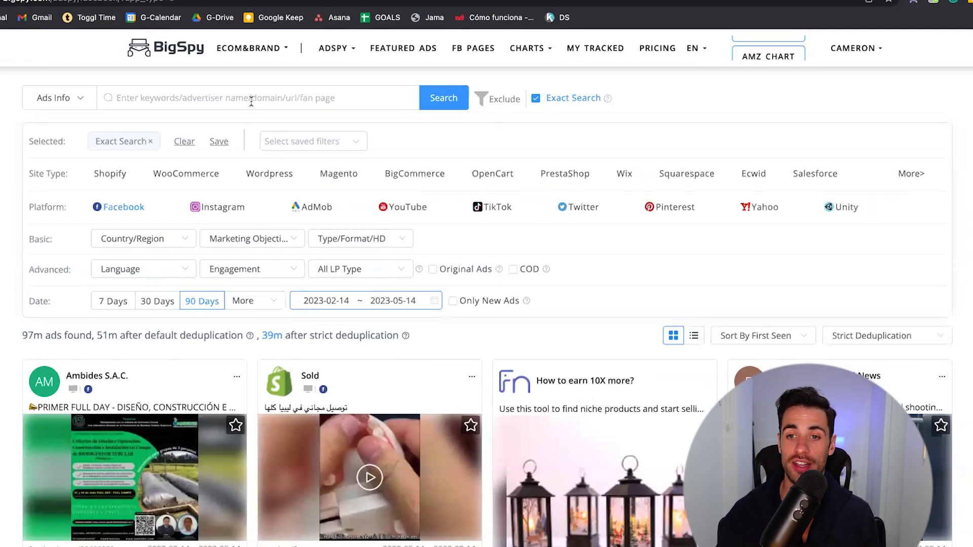
Step: Run an exact search for 'the oodie' to list The Oodie's ads
{"action": "left_click", "coordinate": [250, 101]}
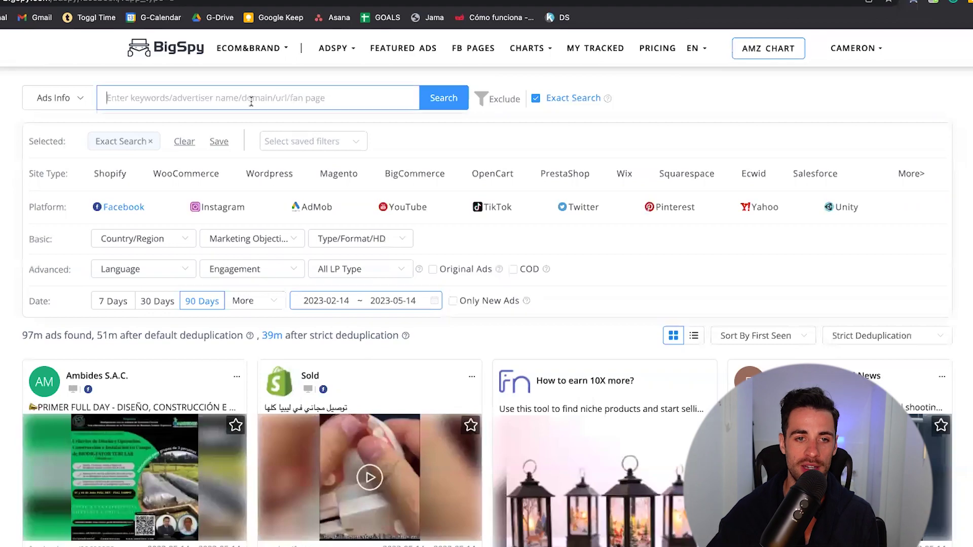
{"action": "type", "text": "the oodi"}
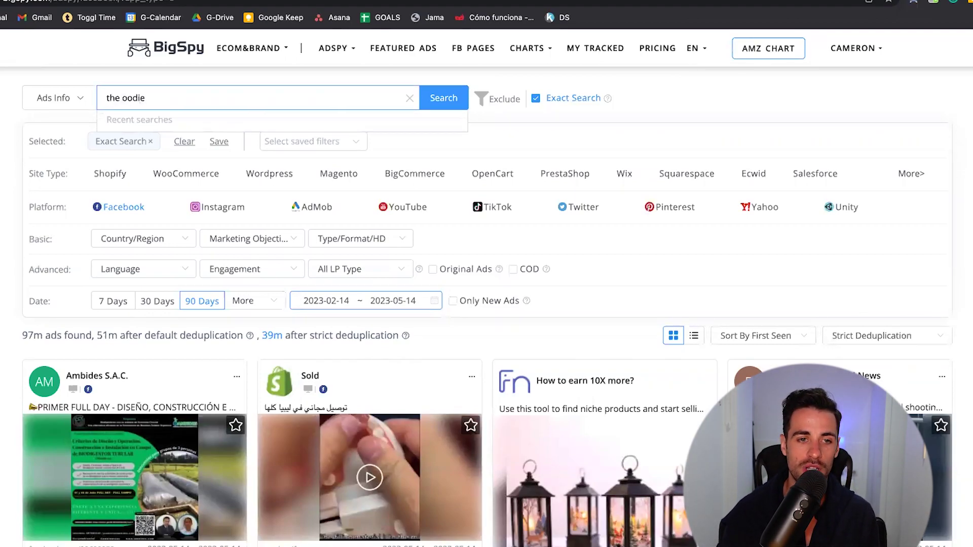
{"action": "type", "text": "e"}
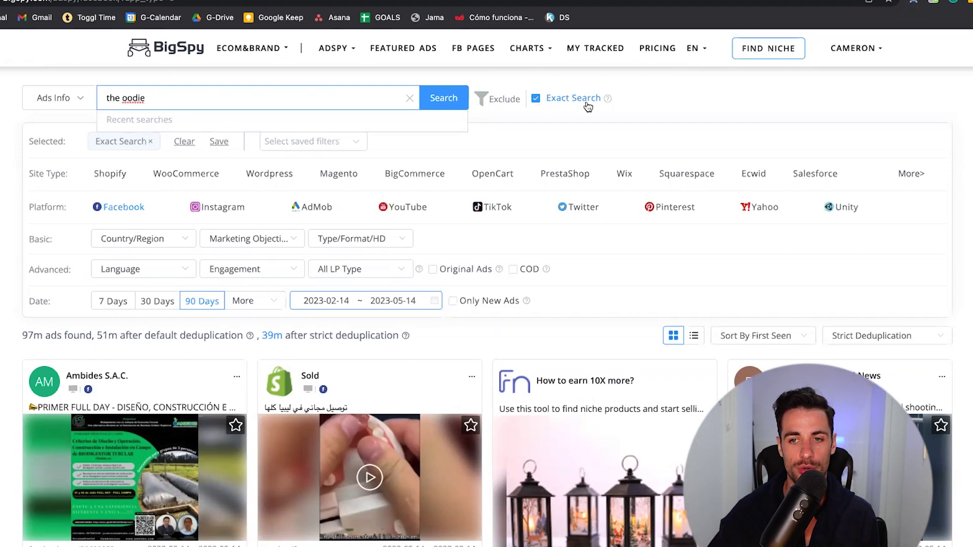
{"action": "left_click", "coordinate": [450, 100]}
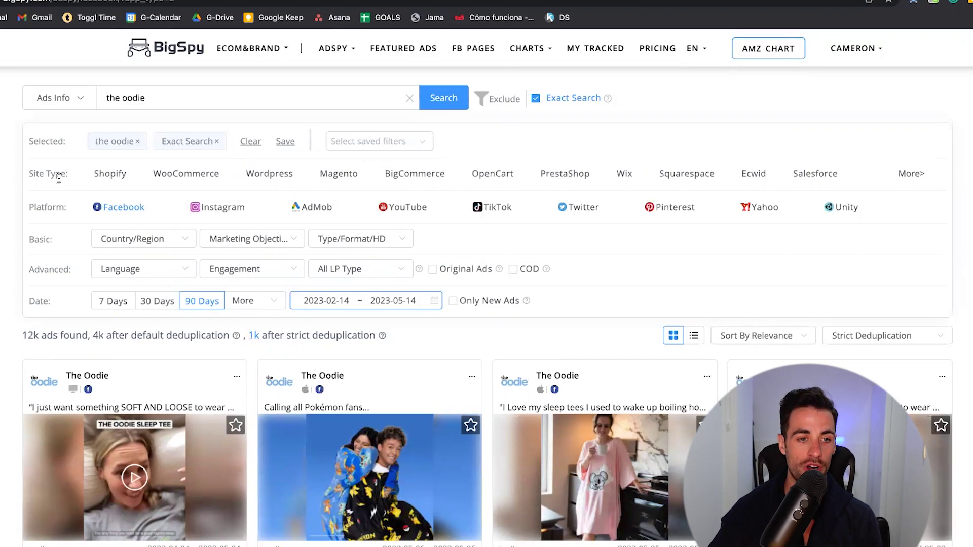
Step: Scroll the Oodie results to view each ad card's popularity, impression and engagement stats
{"action": "scroll", "coordinate": [59, 178], "scroll_direction": "down", "scroll_amount": 3}
{"action": "scroll", "coordinate": [45, 198], "scroll_direction": "up", "scroll_amount": 3}
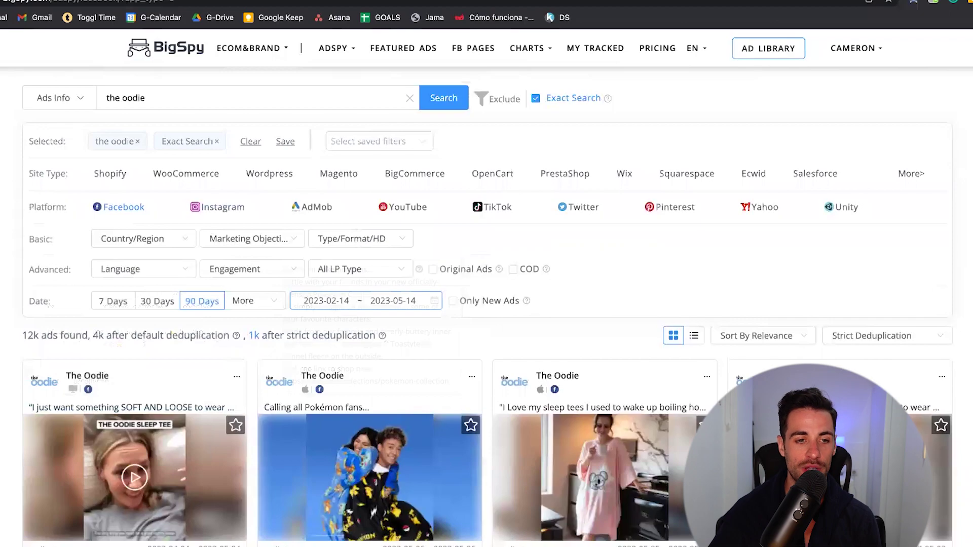
{"action": "scroll", "coordinate": [487, 304], "scroll_direction": "down", "scroll_amount": 3}
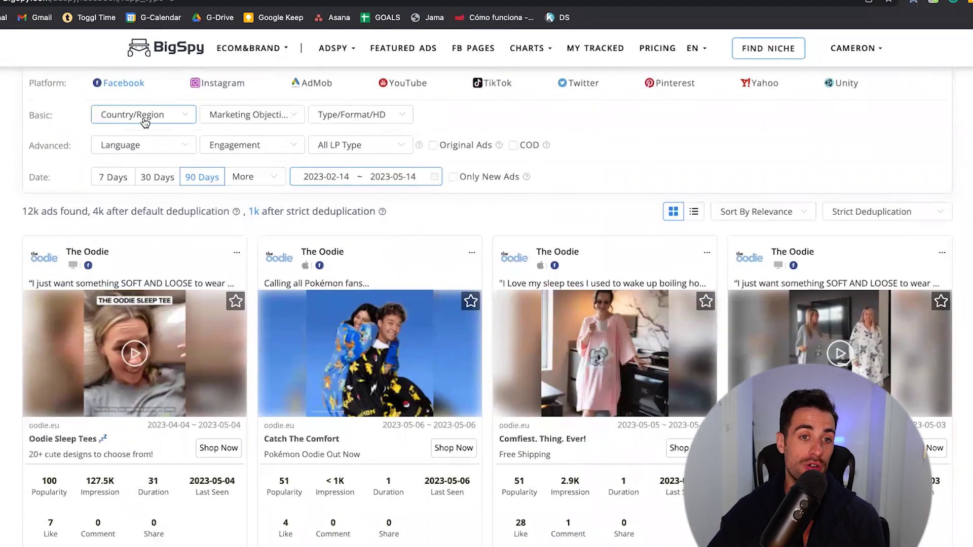
Step: Filter The Oodie's ads to Europe – United Kingdom in the Country/Region list
{"action": "left_click", "coordinate": [145, 123]}
{"action": "scroll", "coordinate": [231, 277], "scroll_direction": "down", "scroll_amount": 5}
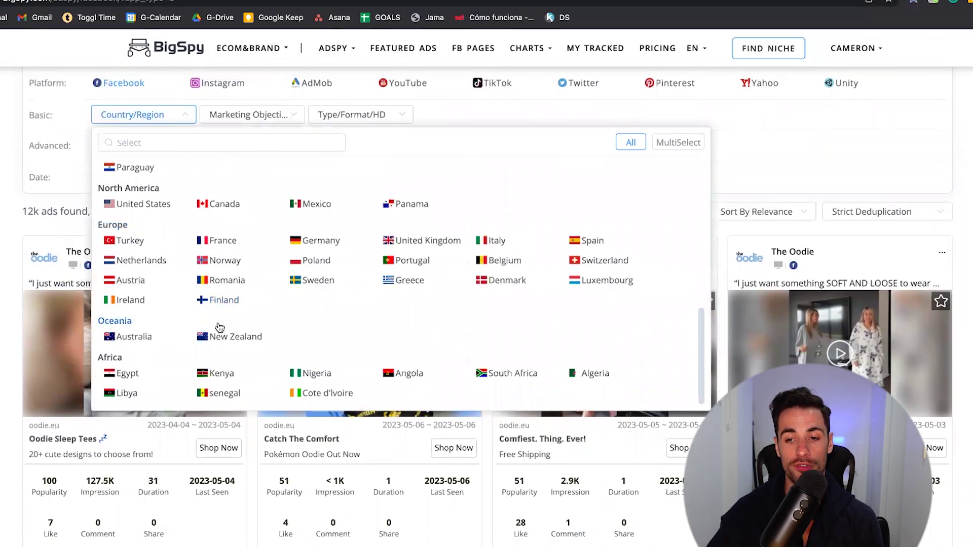
{"action": "left_click", "coordinate": [439, 237]}
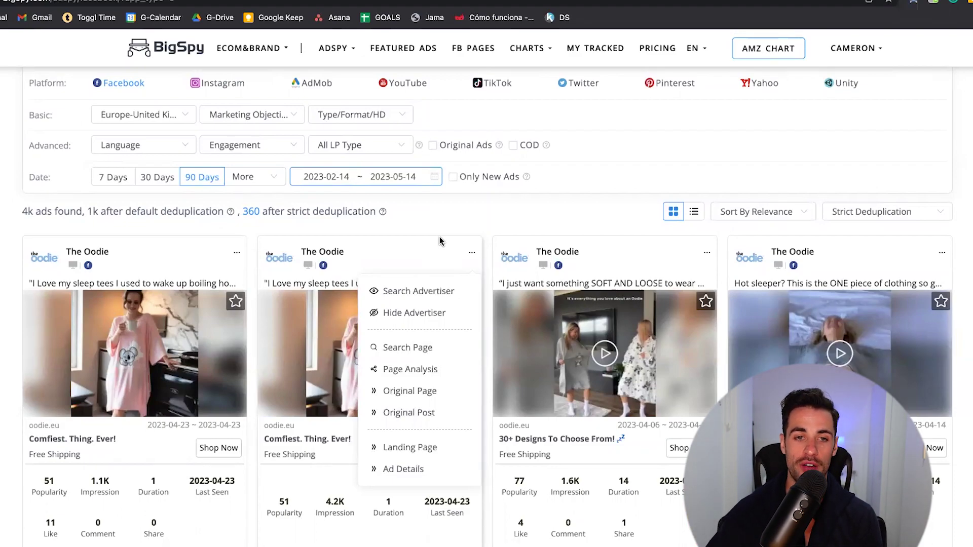
Step: Check the Marketing Objective options, then bring up the Type/Format/HD filter choices
{"action": "left_click", "coordinate": [284, 116]}
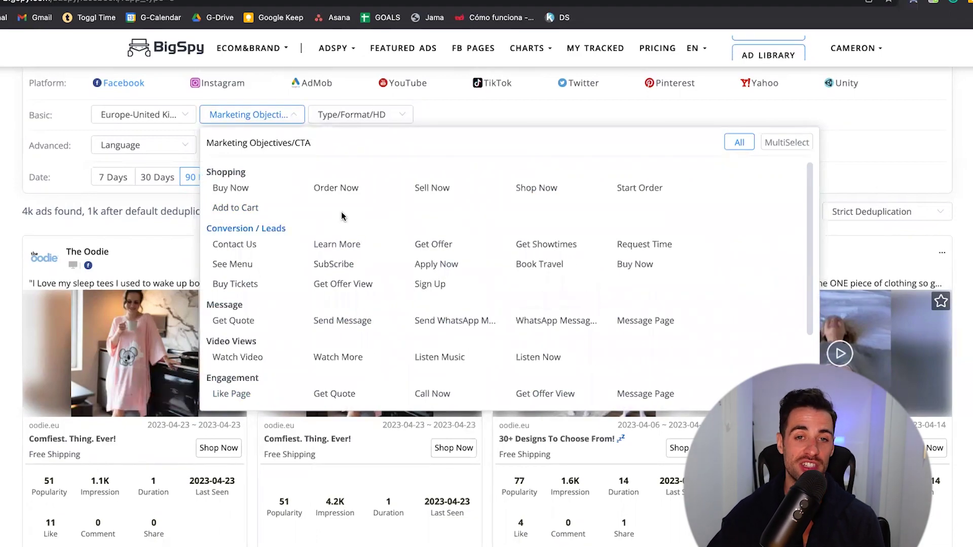
{"action": "left_click", "coordinate": [436, 112]}
{"action": "left_click", "coordinate": [398, 116]}
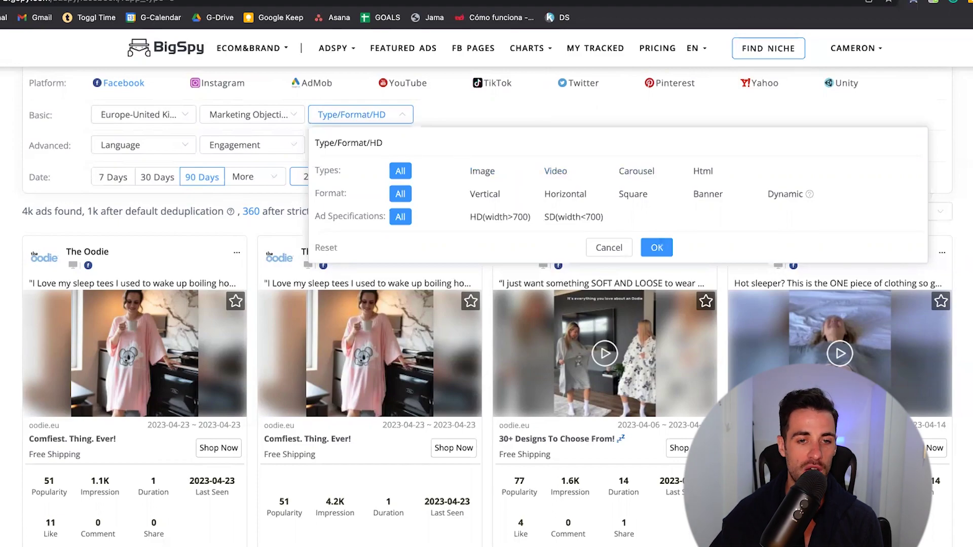
Step: Close the Type/Format/HD options without changing the selection
{"action": "key", "text": "Escape"}
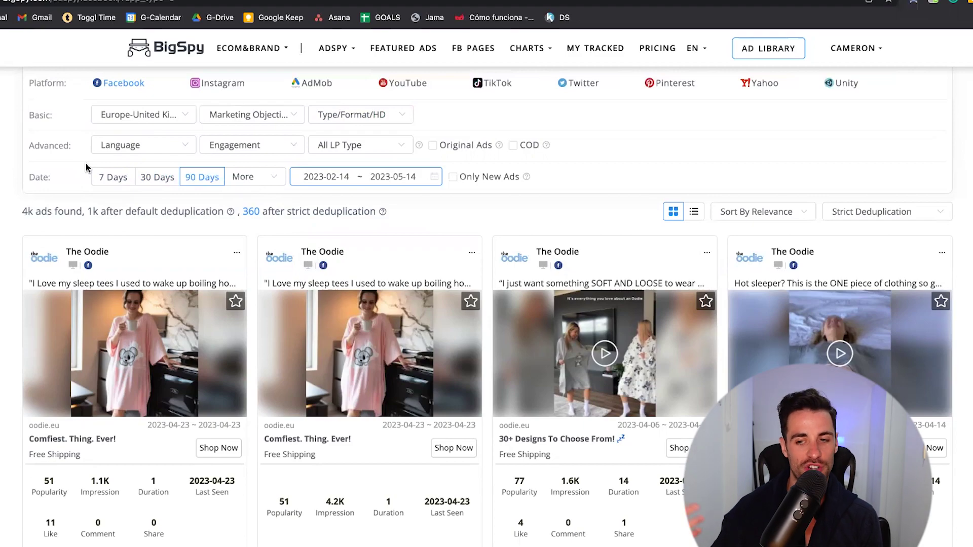
{"action": "scroll", "coordinate": [83, 170], "scroll_direction": "up", "scroll_amount": 3}
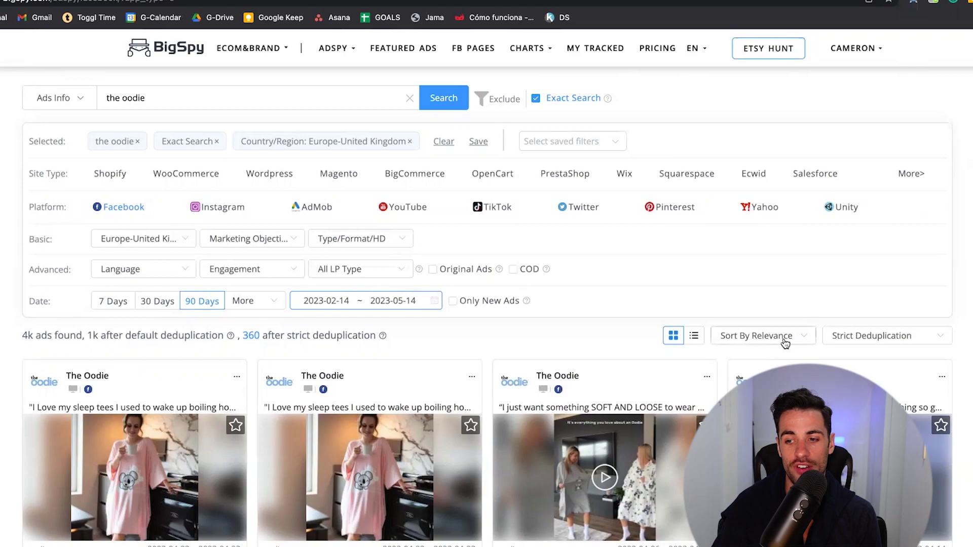
Step: Sort The Oodie's UK ads by Impression
{"action": "left_click", "coordinate": [785, 343]}
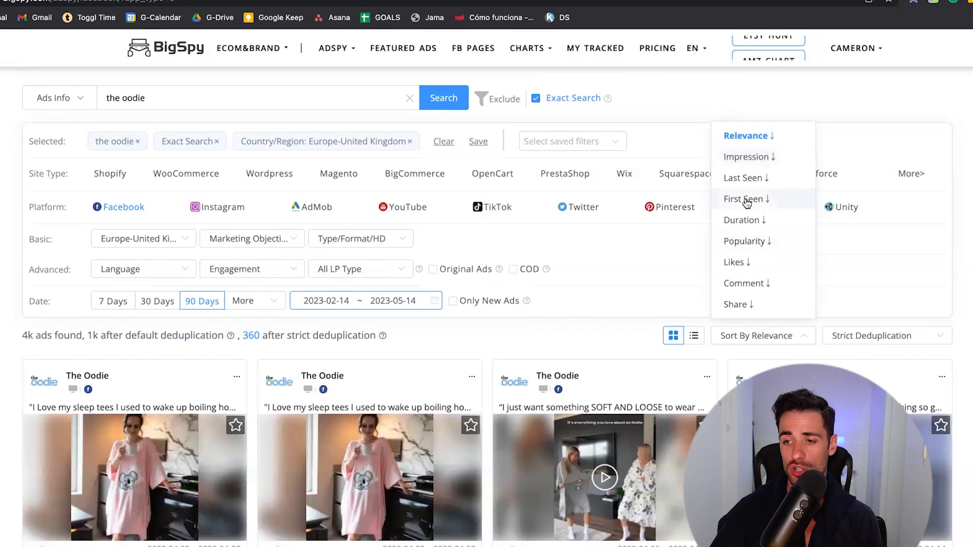
{"action": "left_click", "coordinate": [746, 157]}
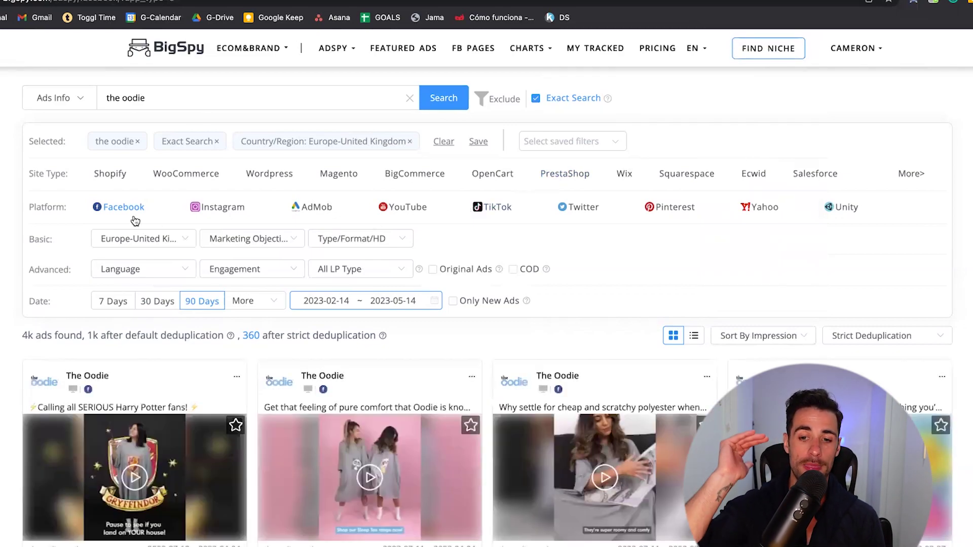
{"action": "scroll", "coordinate": [131, 214], "scroll_direction": "down", "scroll_amount": 5}
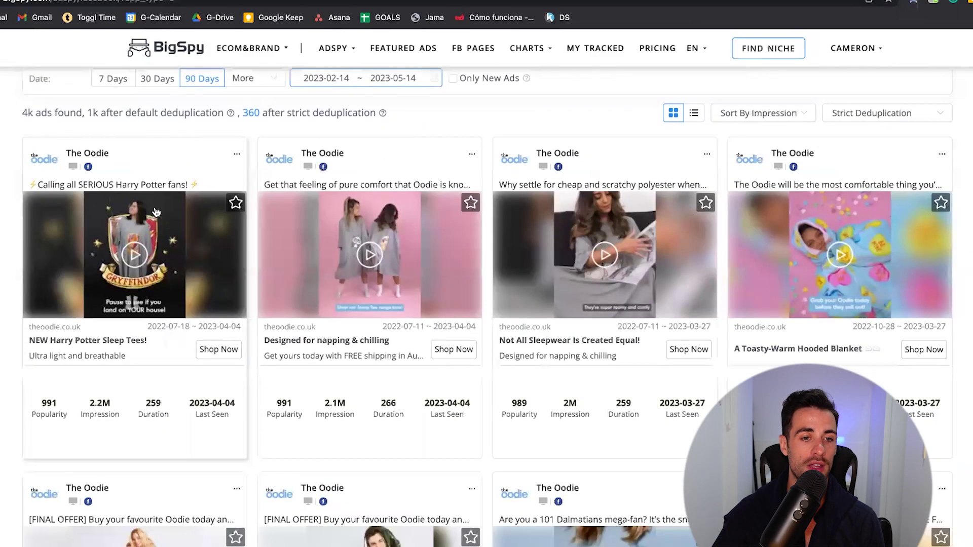
{"action": "left_click", "coordinate": [471, 154]}
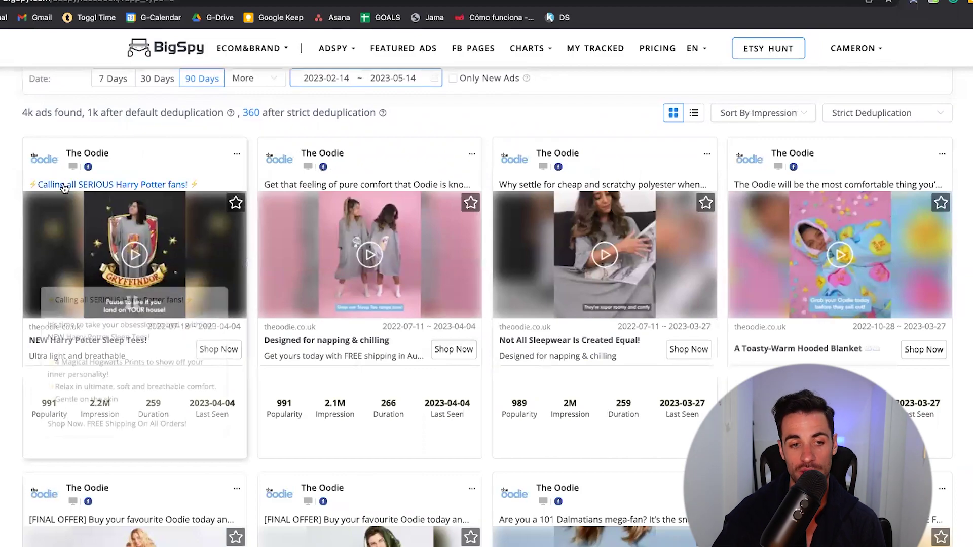
{"action": "mouse_move", "coordinate": [106, 188]}
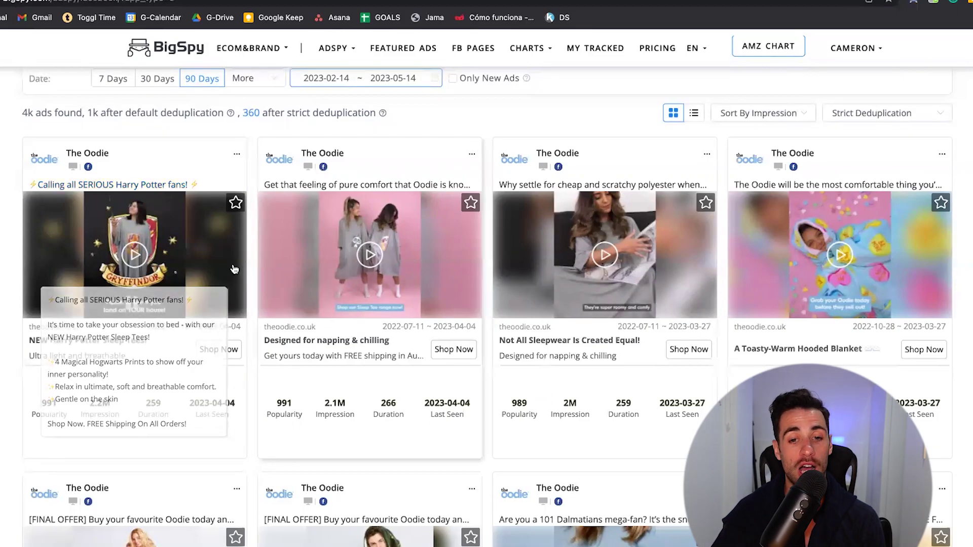
Step: Display the full copy of the second-ranked 'Designed for napping & chilling' Sleep Tees ad
{"action": "scroll", "coordinate": [143, 360], "scroll_direction": "down", "scroll_amount": 6}
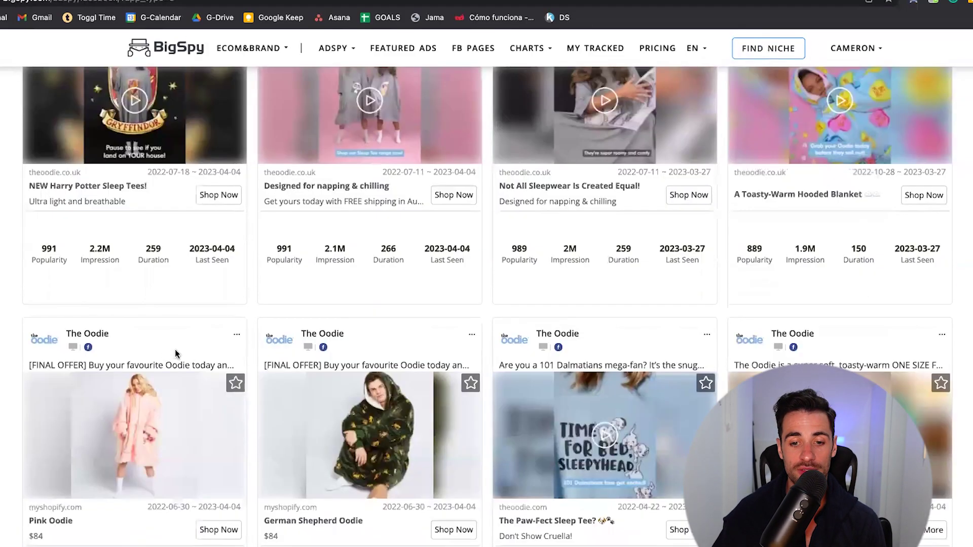
{"action": "scroll", "coordinate": [399, 333], "scroll_direction": "down", "scroll_amount": 3}
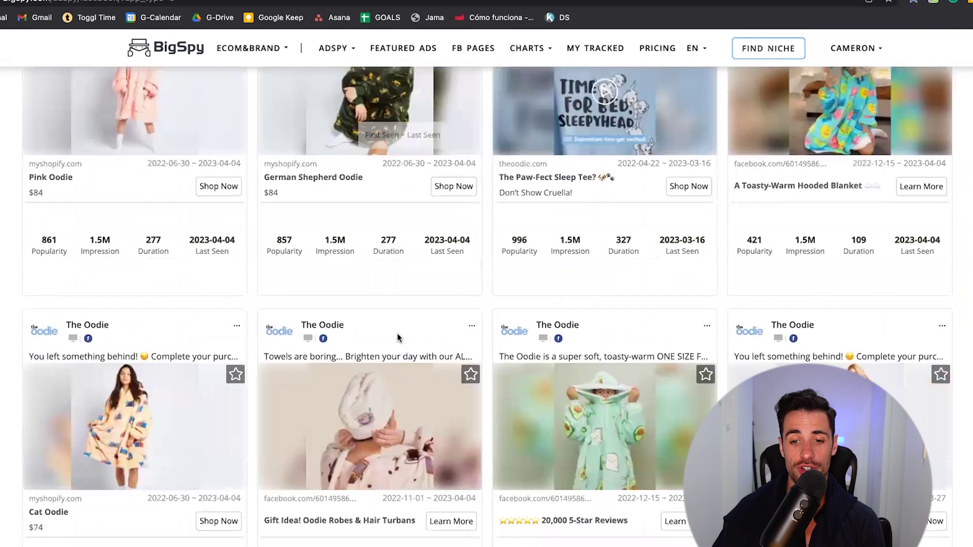
{"action": "scroll", "coordinate": [397, 332], "scroll_direction": "up", "scroll_amount": 10}
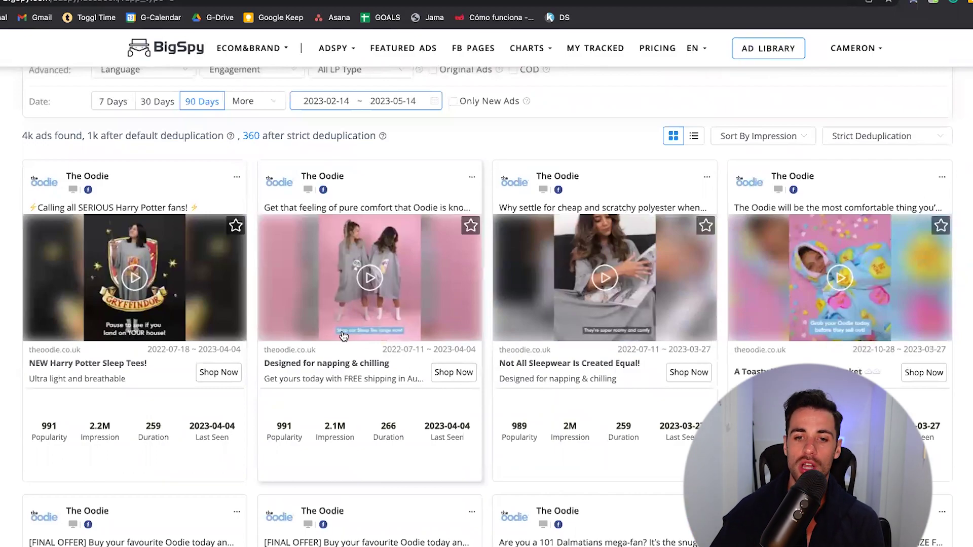
{"action": "scroll", "coordinate": [342, 334], "scroll_direction": "down", "scroll_amount": 4}
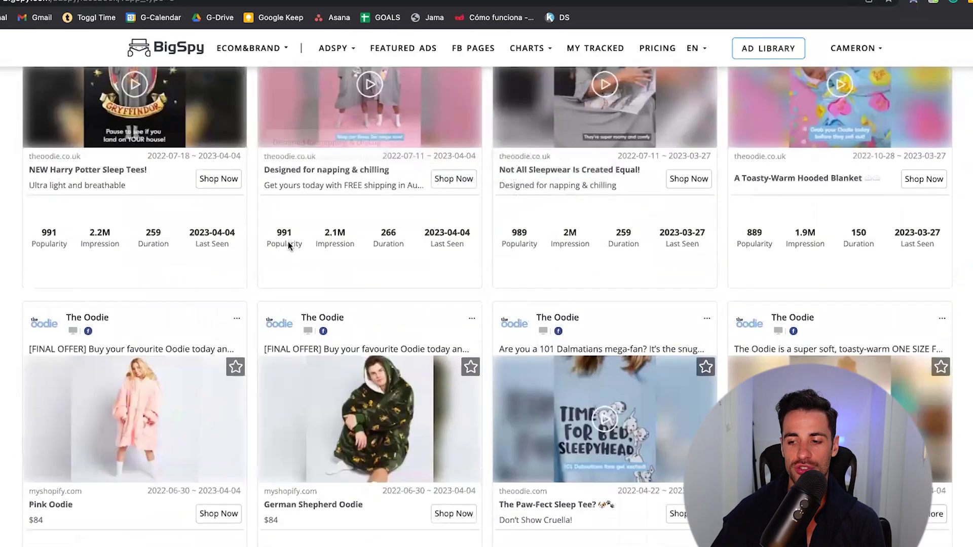
{"action": "scroll", "coordinate": [288, 241], "scroll_direction": "down", "scroll_amount": 10}
{"action": "scroll", "coordinate": [288, 241], "scroll_direction": "up", "scroll_amount": 2}
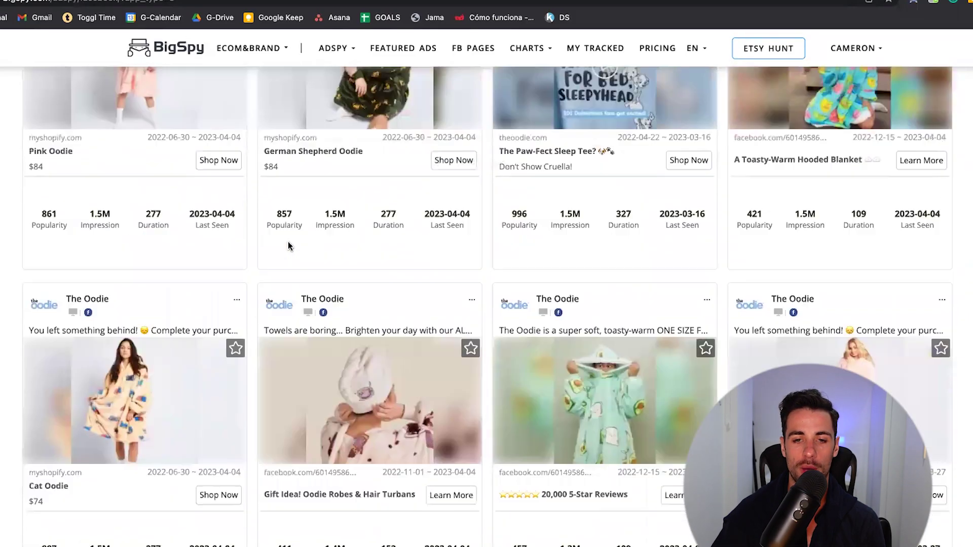
{"action": "scroll", "coordinate": [288, 241], "scroll_direction": "up", "scroll_amount": 9}
{"action": "scroll", "coordinate": [289, 244], "scroll_direction": "up", "scroll_amount": 5}
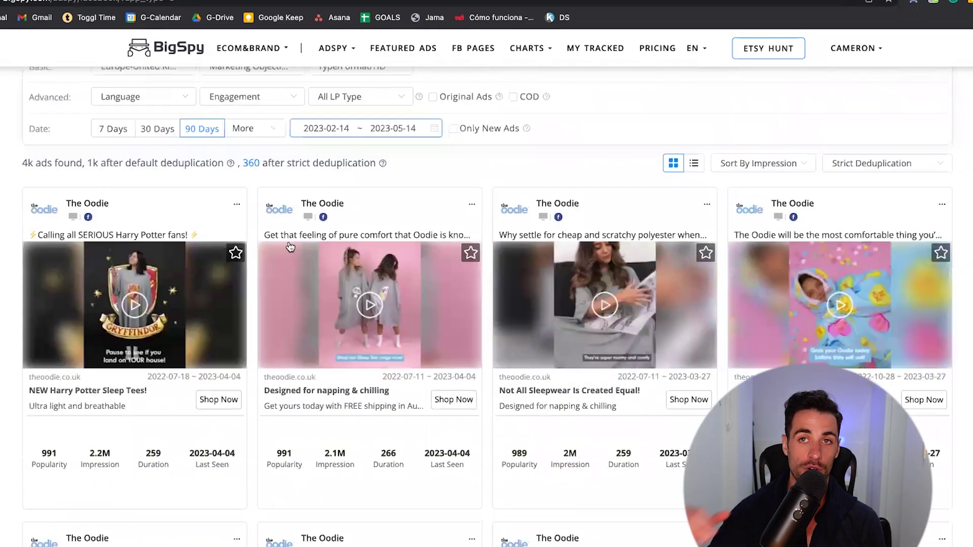
{"action": "scroll", "coordinate": [290, 247], "scroll_direction": "up", "scroll_amount": 1}
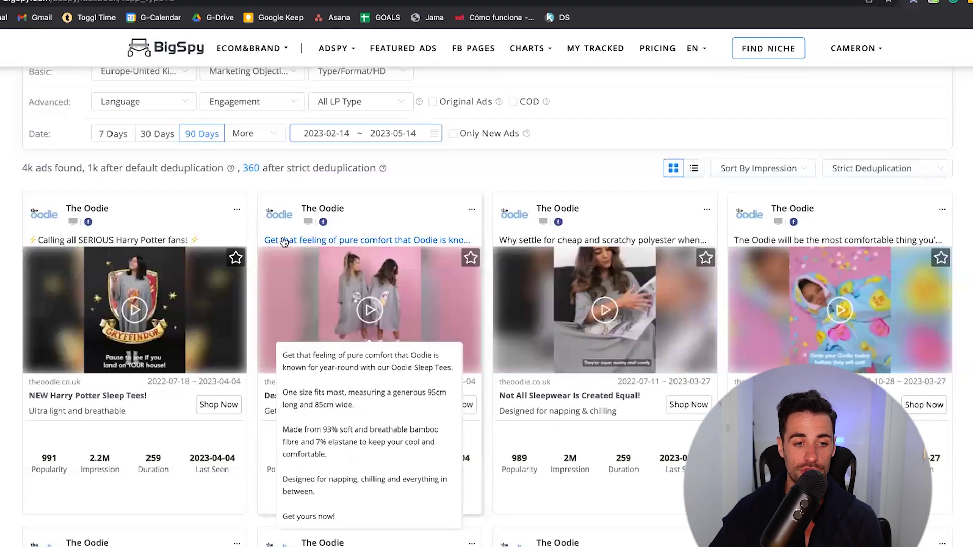
Step: Bring up the options menu of the top-ranked Harry Potter Sleep Tees ad
{"action": "mouse_move", "coordinate": [52, 221]}
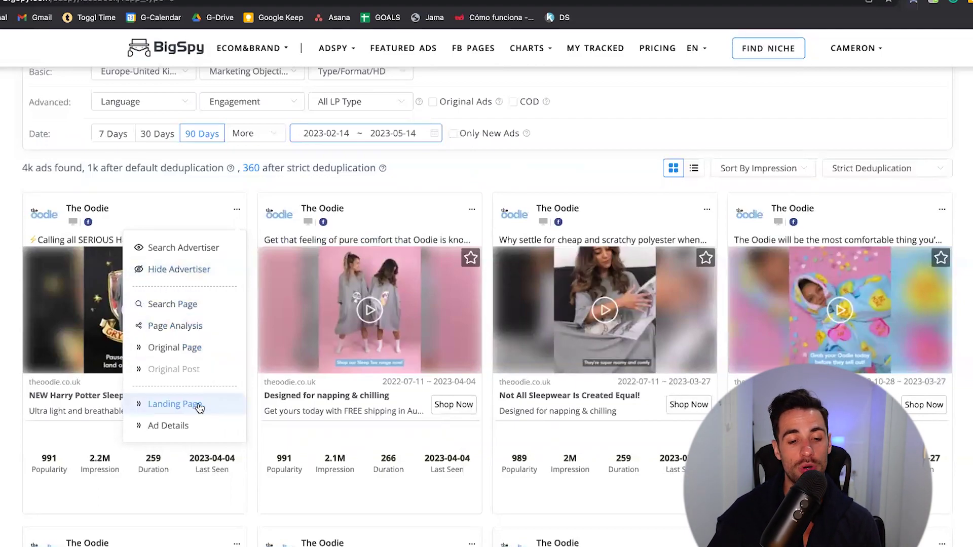
Step: Visit the Harry Potter ad's landing page and browse the Oodie Sleep Tees product grid
{"action": "left_click", "coordinate": [178, 404]}
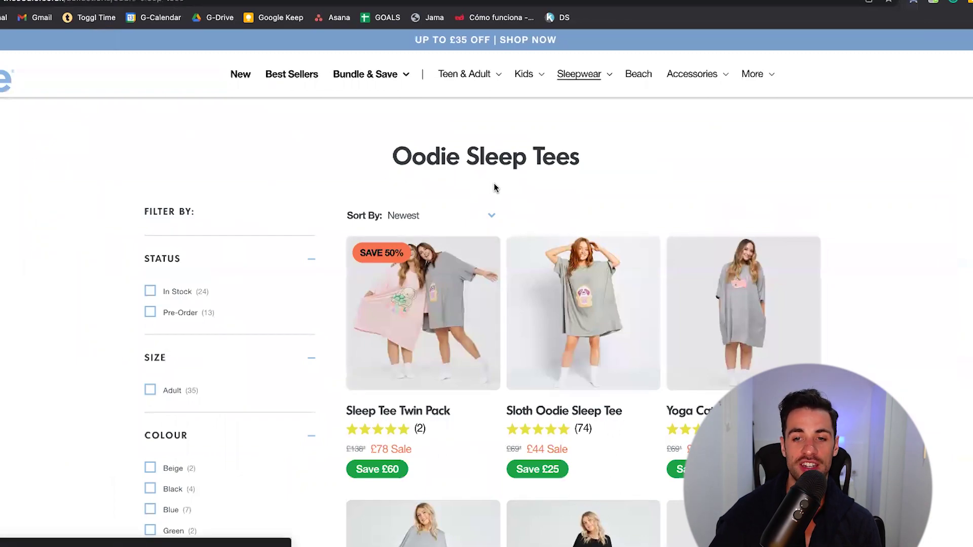
{"action": "scroll", "coordinate": [492, 183], "scroll_direction": "down", "scroll_amount": 1}
{"action": "scroll", "coordinate": [491, 185], "scroll_direction": "down", "scroll_amount": 9}
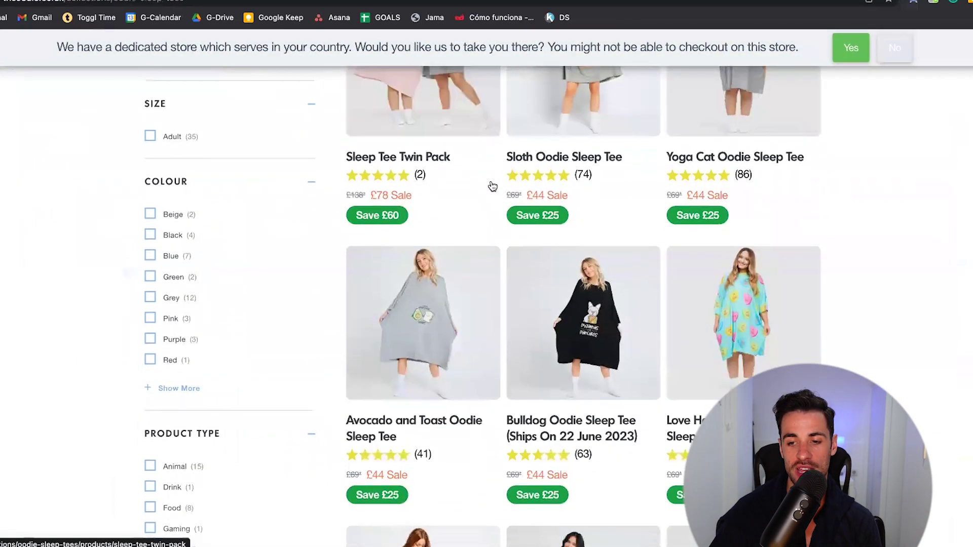
{"action": "scroll", "coordinate": [492, 185], "scroll_direction": "up", "scroll_amount": 10}
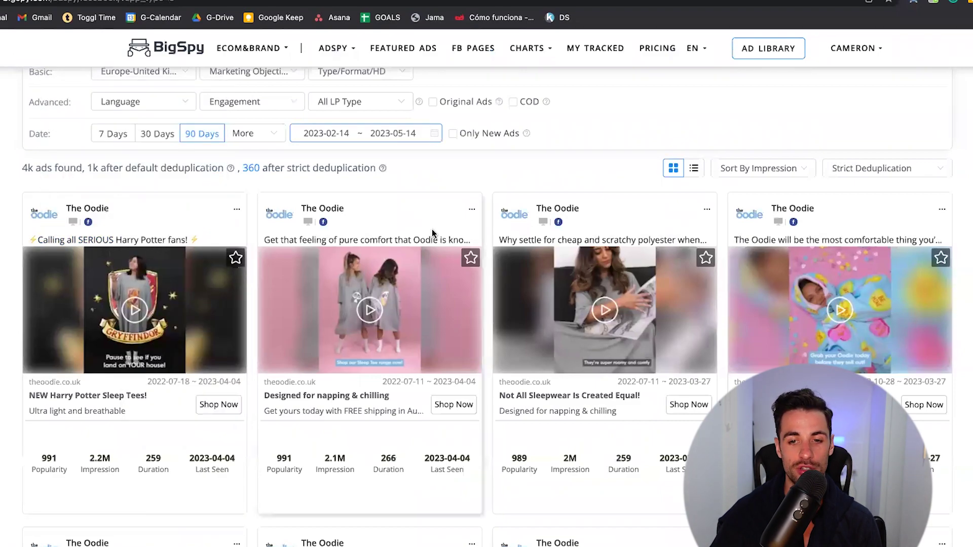
Step: Open the Ad Details page for The Oodie's Harry Potter Sleep Tees ad, showing 2.2M impressions in the United Kingdom
{"action": "left_click", "coordinate": [471, 208]}
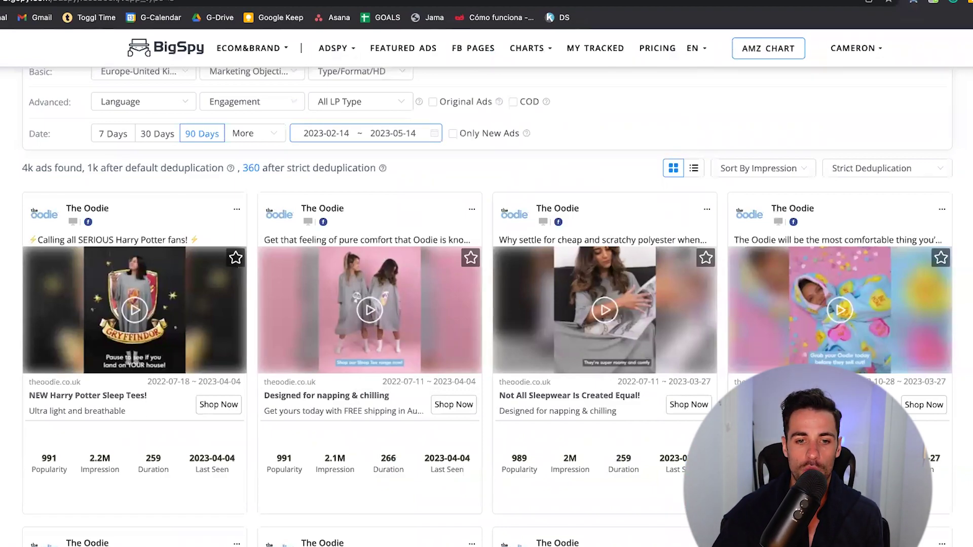
{"action": "left_click", "coordinate": [236, 209]}
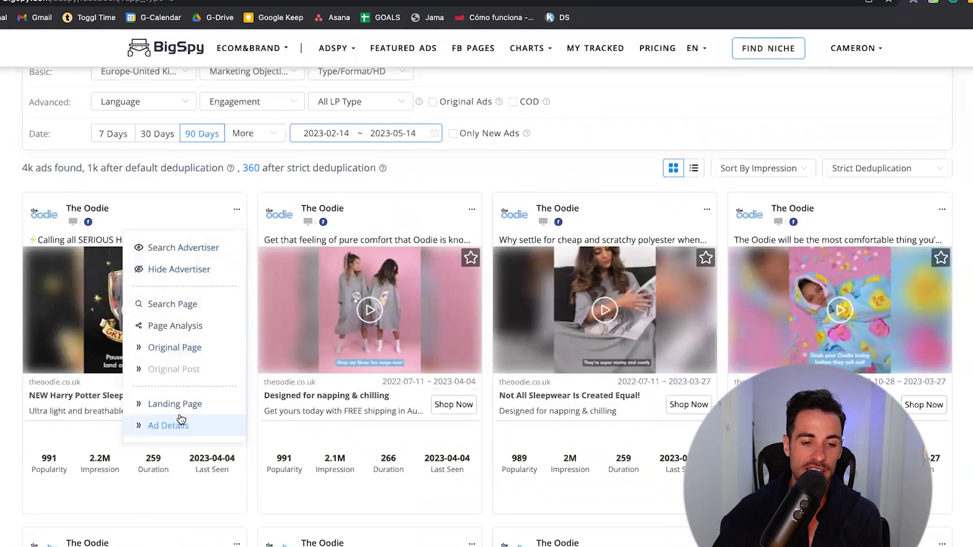
{"action": "left_click", "coordinate": [181, 425]}
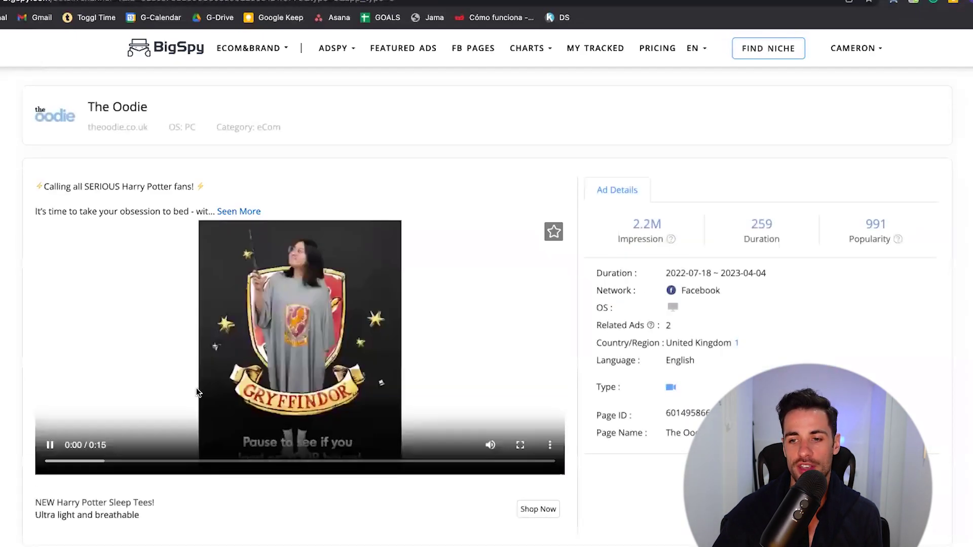
Step: Pause the ad video, expand the Harry Potter Sleep Tees caption, and review its 2022-07-18 to 2023-04-04 Facebook run
{"action": "left_click", "coordinate": [49, 445]}
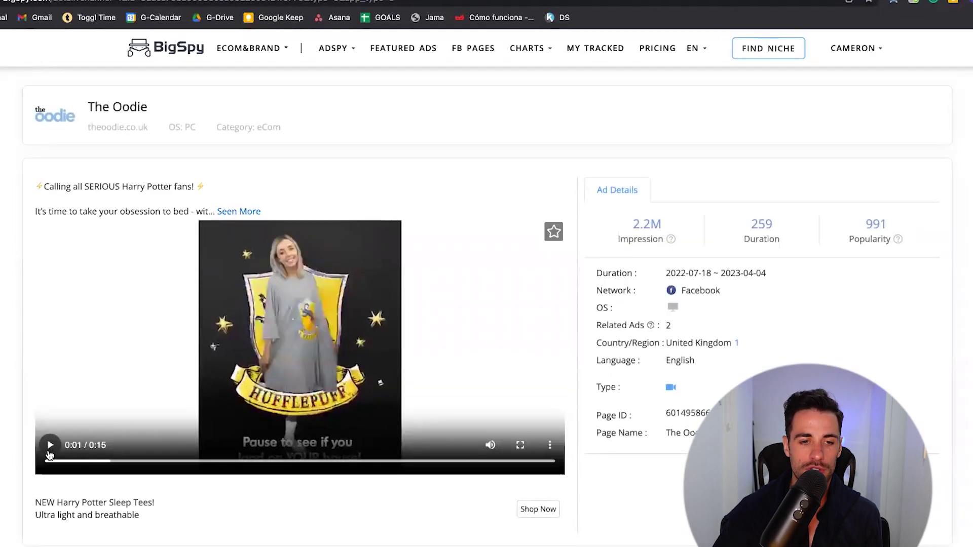
{"action": "scroll", "coordinate": [299, 315], "scroll_direction": "down", "scroll_amount": 2}
{"action": "left_click", "coordinate": [226, 84]}
{"action": "scroll", "coordinate": [230, 83], "scroll_direction": "down", "scroll_amount": 2}
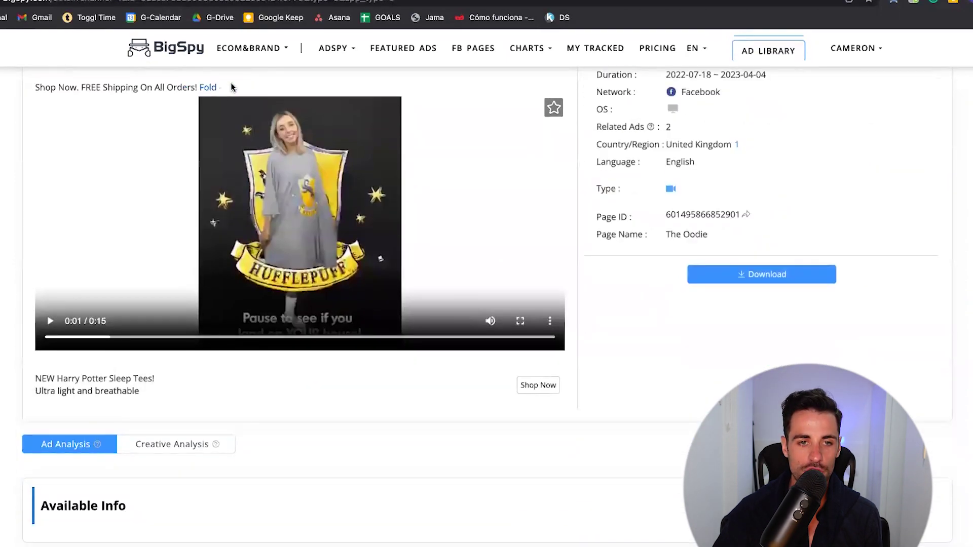
{"action": "scroll", "coordinate": [102, 181], "scroll_direction": "up", "scroll_amount": 3}
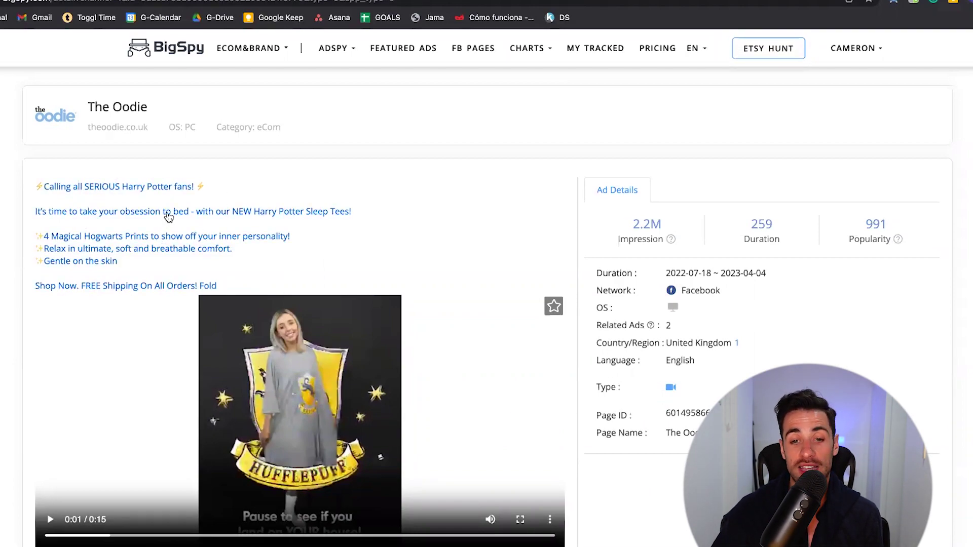
{"action": "scroll", "coordinate": [169, 217], "scroll_direction": "down", "scroll_amount": 4}
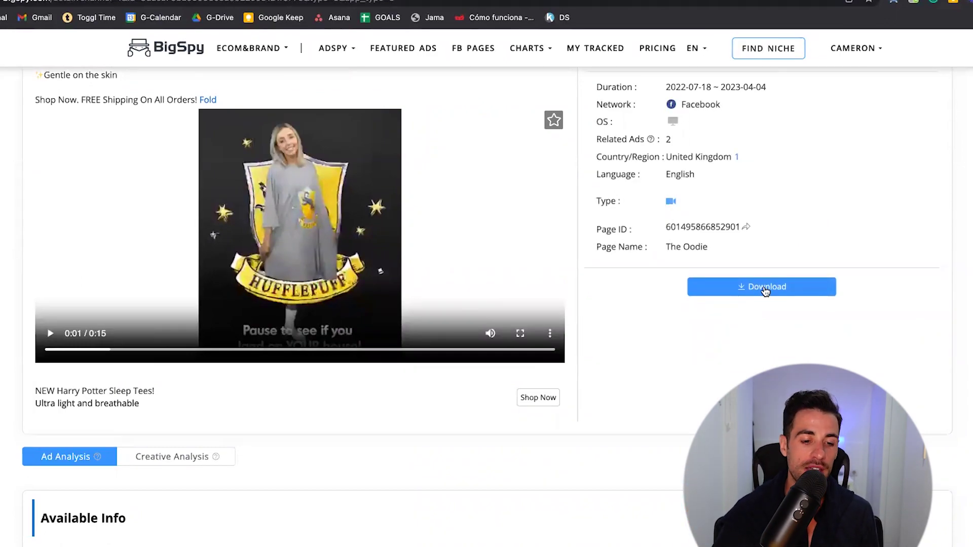
{"action": "scroll", "coordinate": [731, 278], "scroll_direction": "up", "scroll_amount": 3}
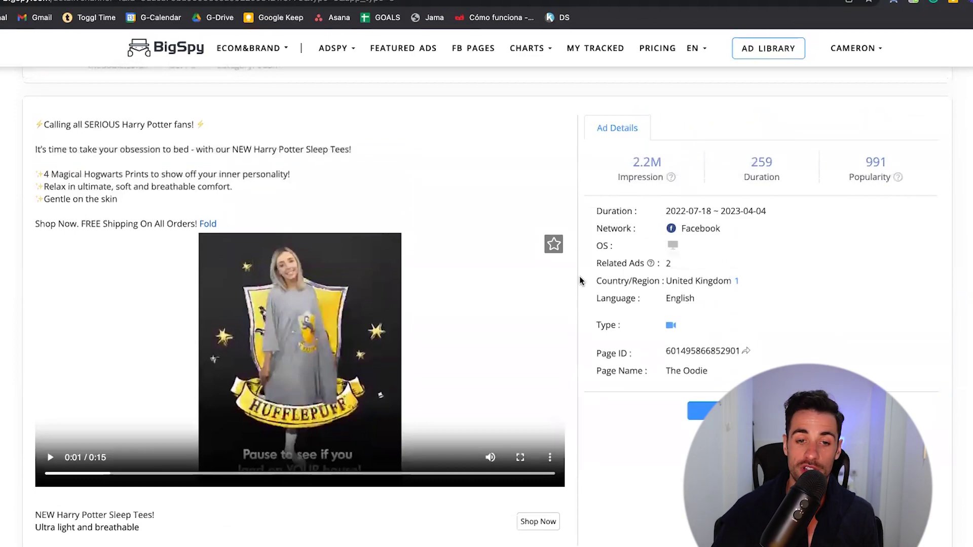
{"action": "scroll", "coordinate": [731, 280], "scroll_direction": "down", "scroll_amount": 3}
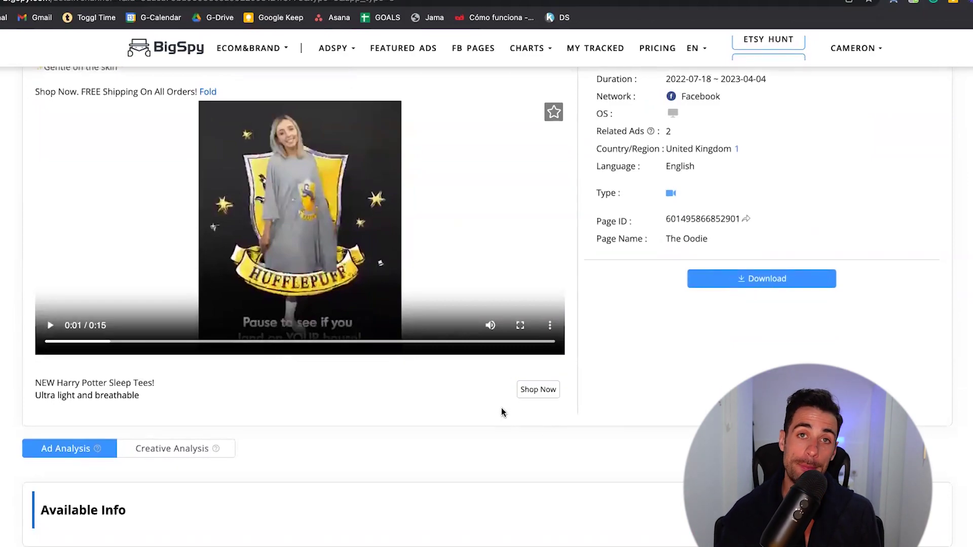
{"action": "scroll", "coordinate": [453, 412], "scroll_direction": "up", "scroll_amount": 3}
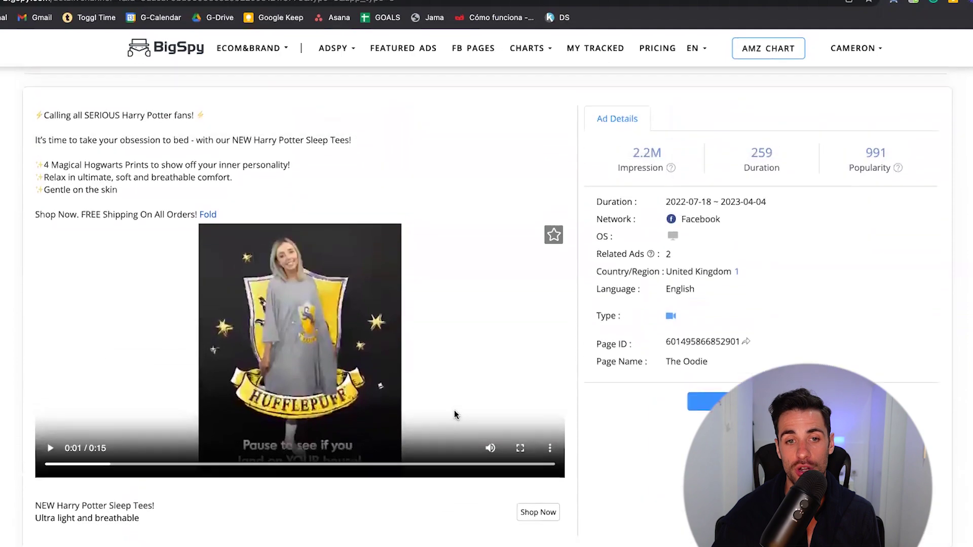
{"action": "scroll", "coordinate": [454, 414], "scroll_direction": "up", "scroll_amount": 2}
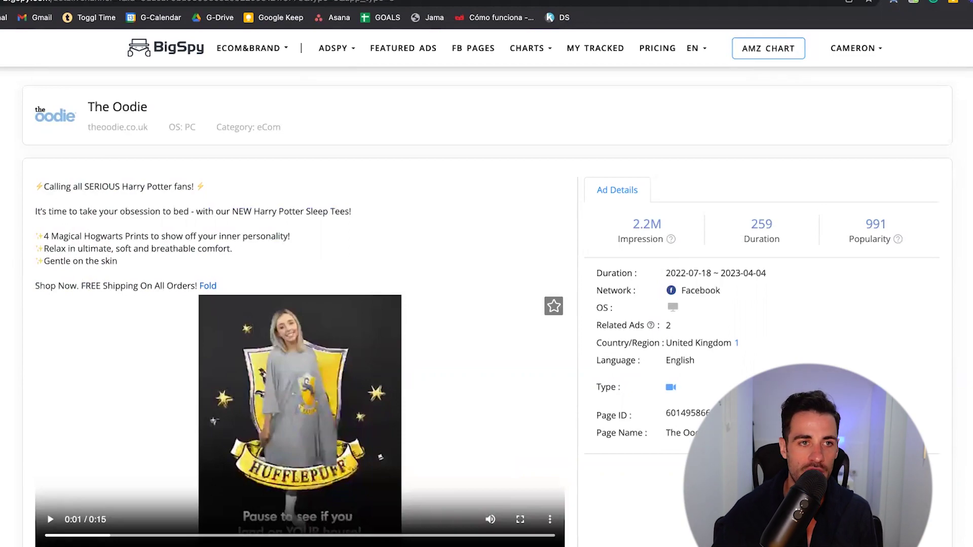
Step: View BigSpy's Basic, Pro, Group and VIP Enterprise pricing plans
{"action": "left_click", "coordinate": [645, 49]}
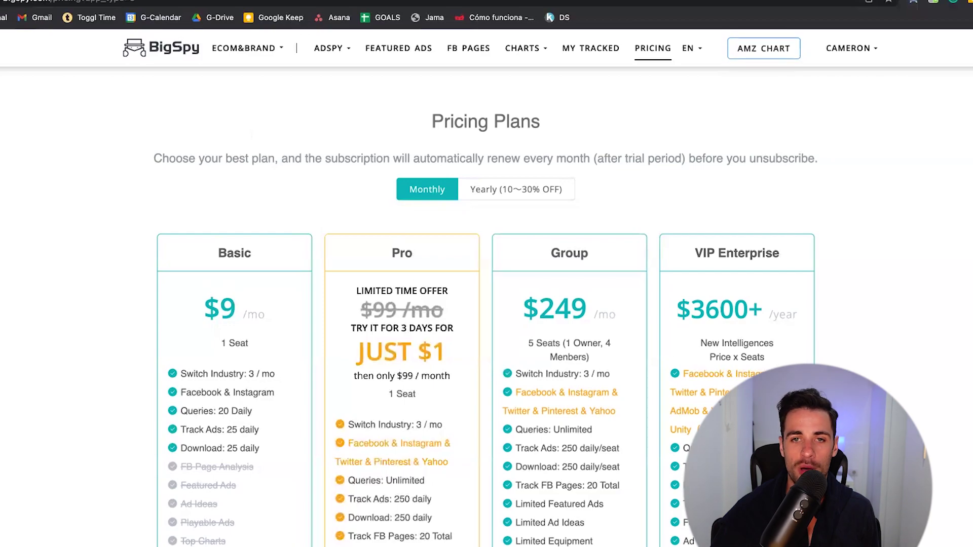
Step: Return to the Google Docs table comparing BigSpy Inspiration sleep ads with Our Ad versions
{"action": "left_click", "coordinate": [401, 1]}
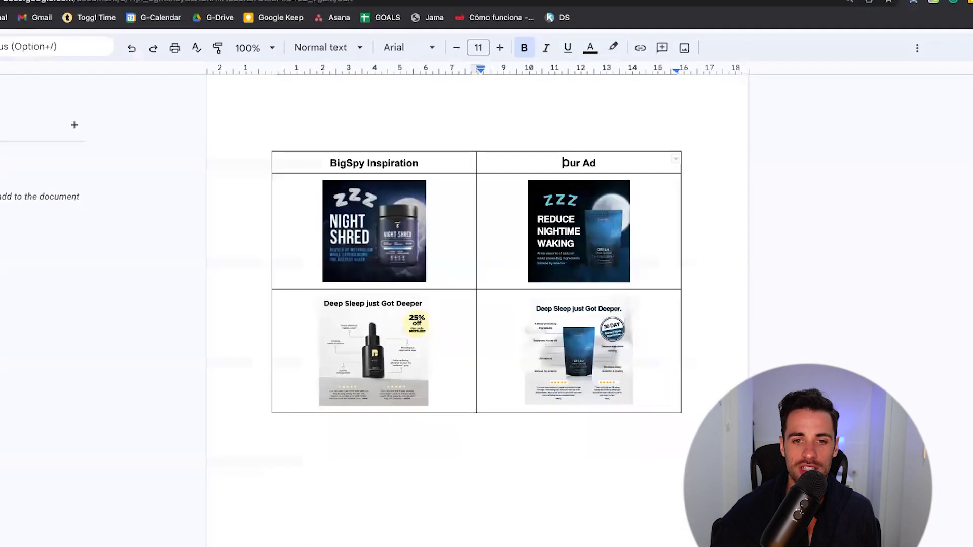
{"action": "left_click", "coordinate": [440, 203]}
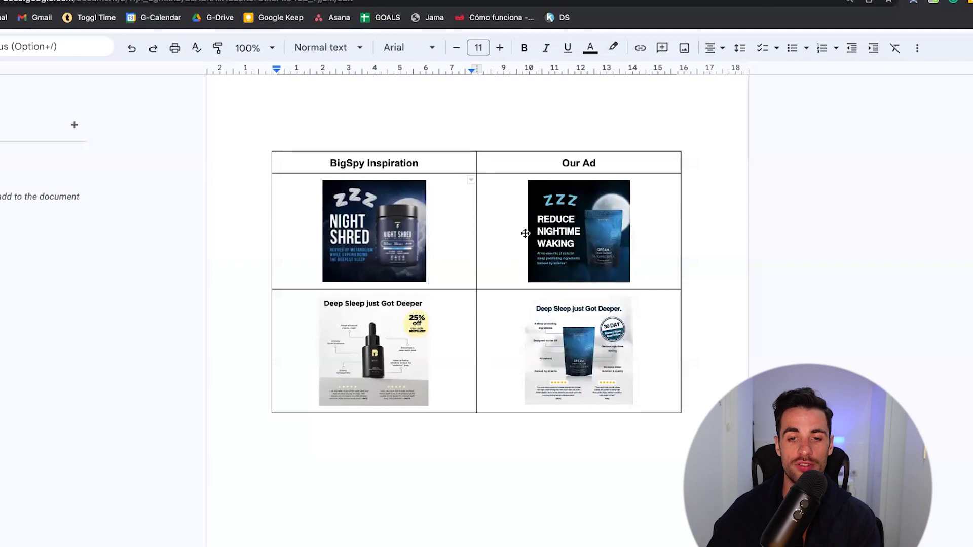
{"action": "scroll", "coordinate": [420, 318], "scroll_direction": "down", "scroll_amount": 1}
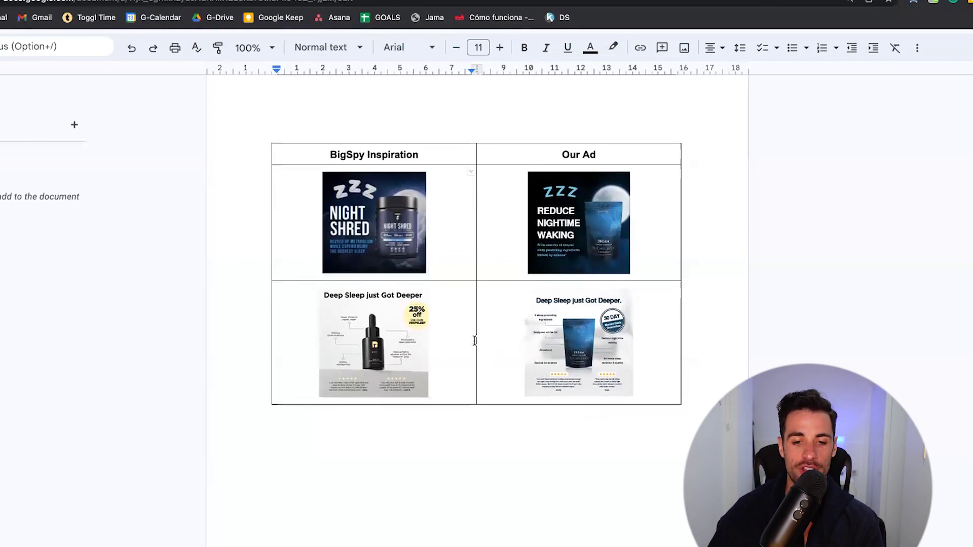